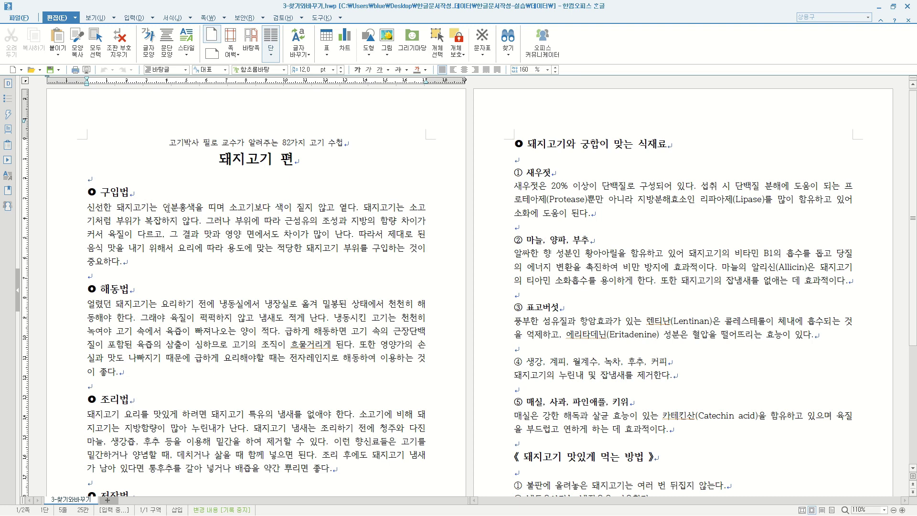
scroll(177, 209, "down", 3)
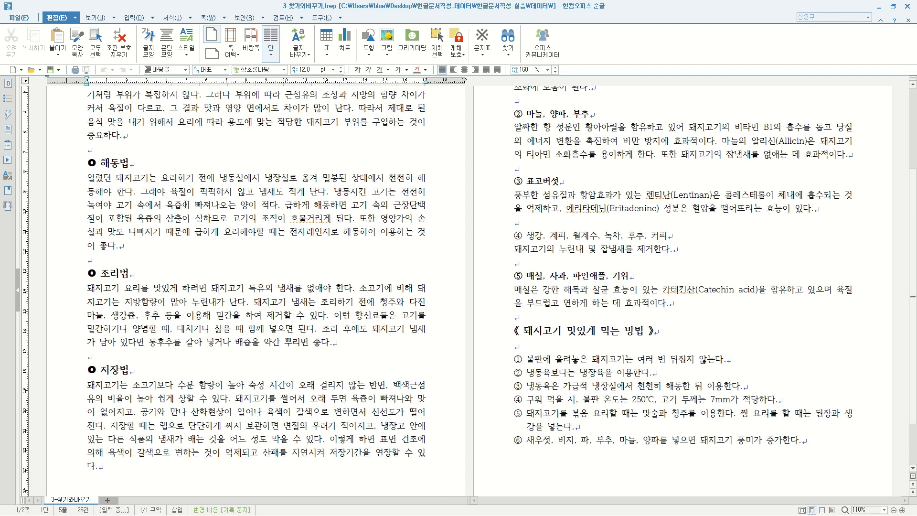
scroll(185, 204, "down", 1)
scroll(185, 205, "down", 1)
scroll(185, 206, "up", 6)
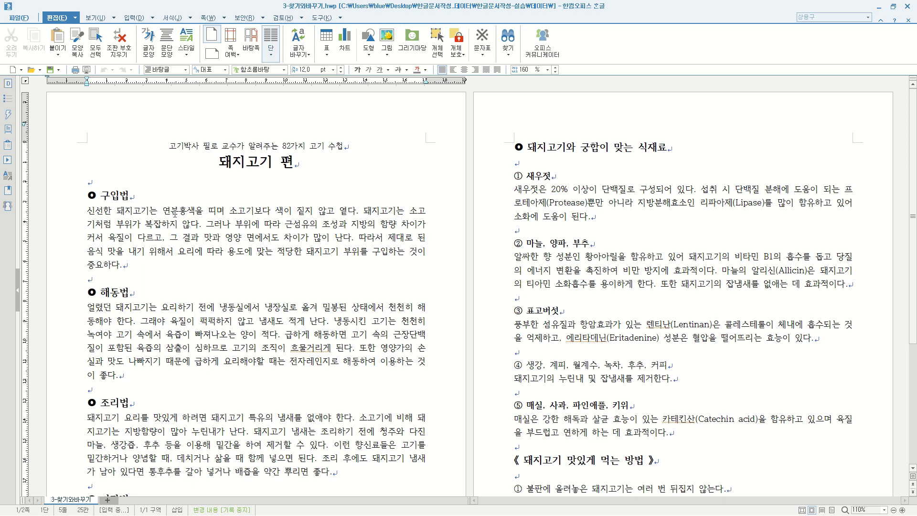
left_click(75, 18)
mouse_move(80, 141)
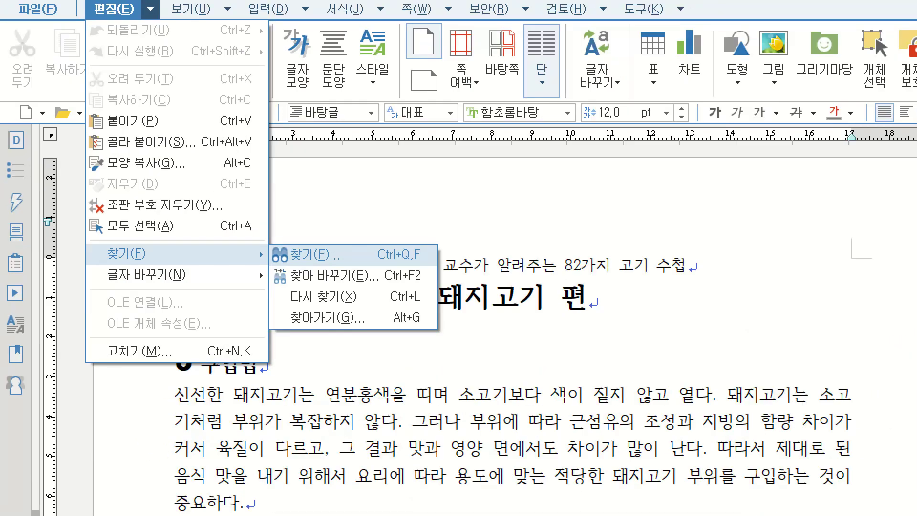
mouse_move(268, 242)
left_mouse_down()
mouse_move(274, 269)
mouse_move(444, 269)
left_mouse_up()
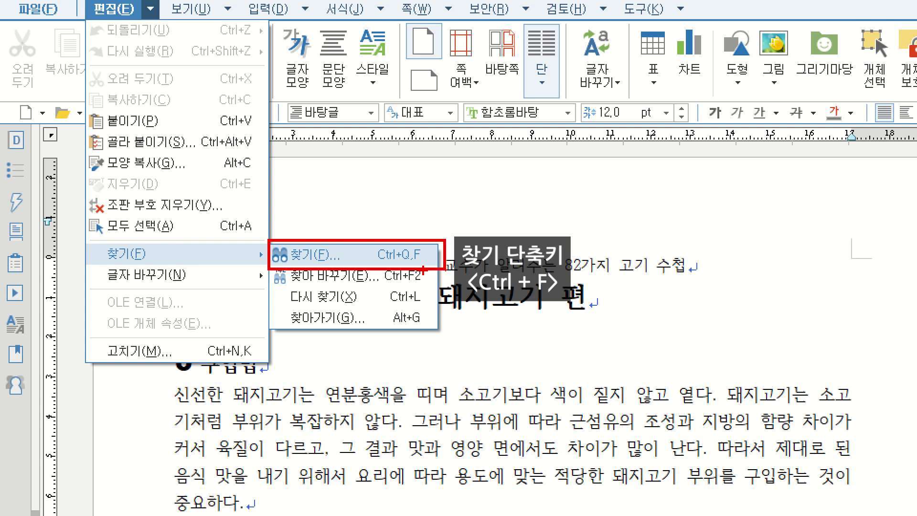
left_click(445, 343)
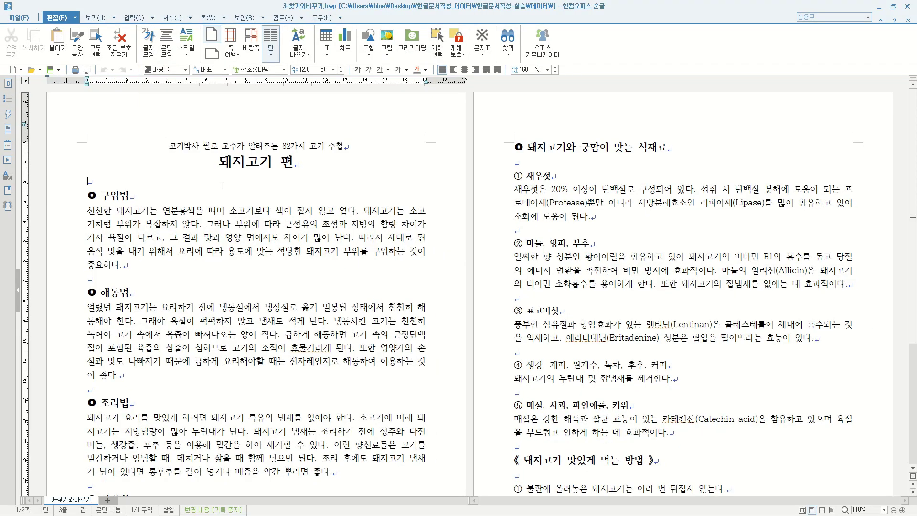
Find the word "알리신" with the search direction set to the whole document (문서 전체)
key("ctrl+f")
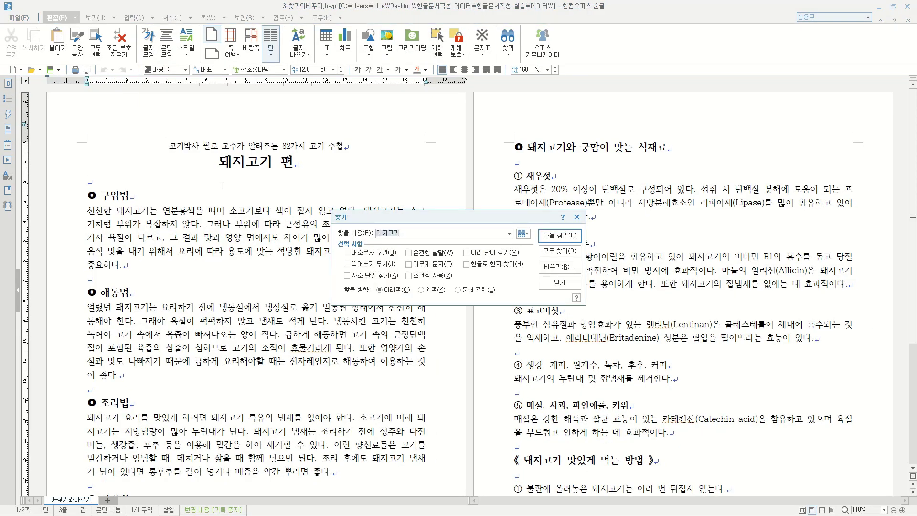
left_click_drag(403, 218, 249, 194)
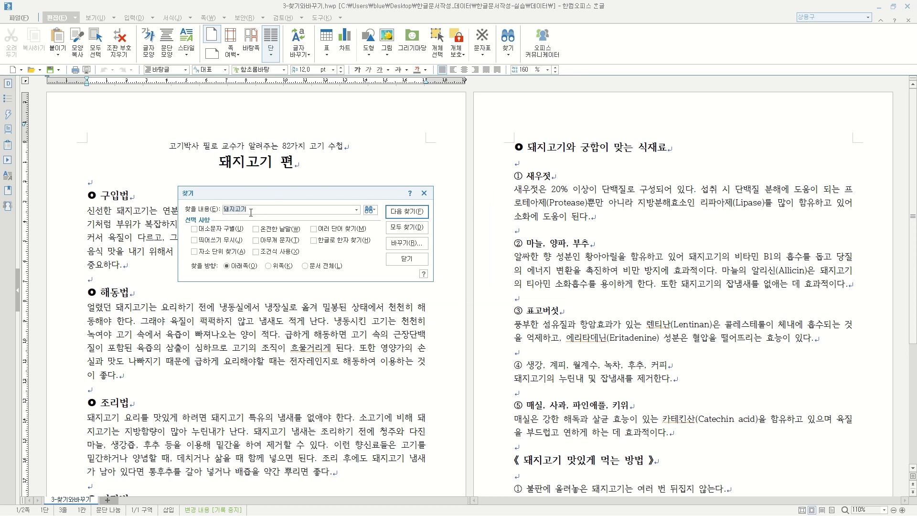
type("알리신")
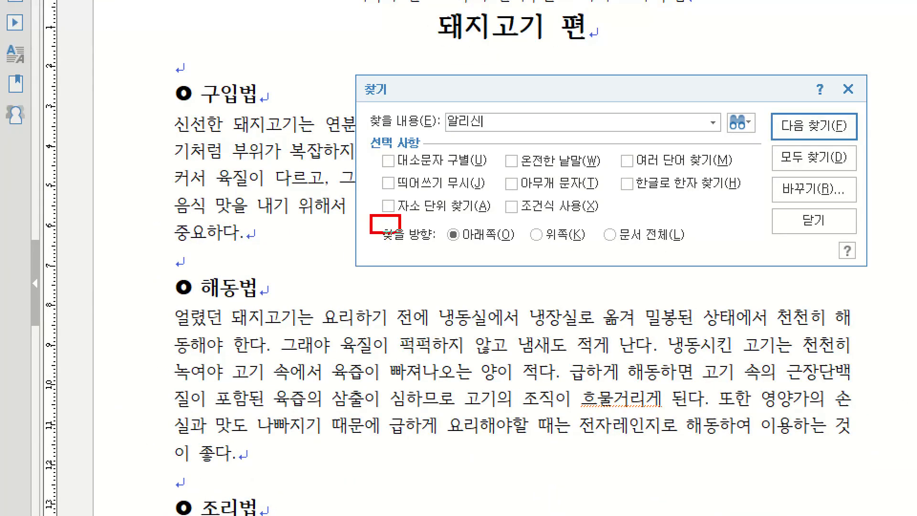
left_click_drag(401, 233, 695, 256)
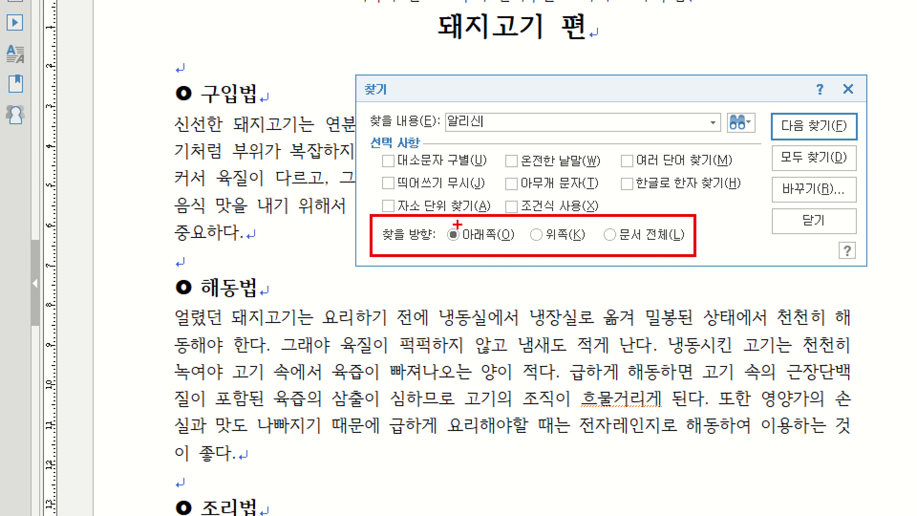
mouse_move(441, 222)
left_mouse_down()
mouse_move(444, 239)
mouse_move(522, 247)
left_mouse_up()
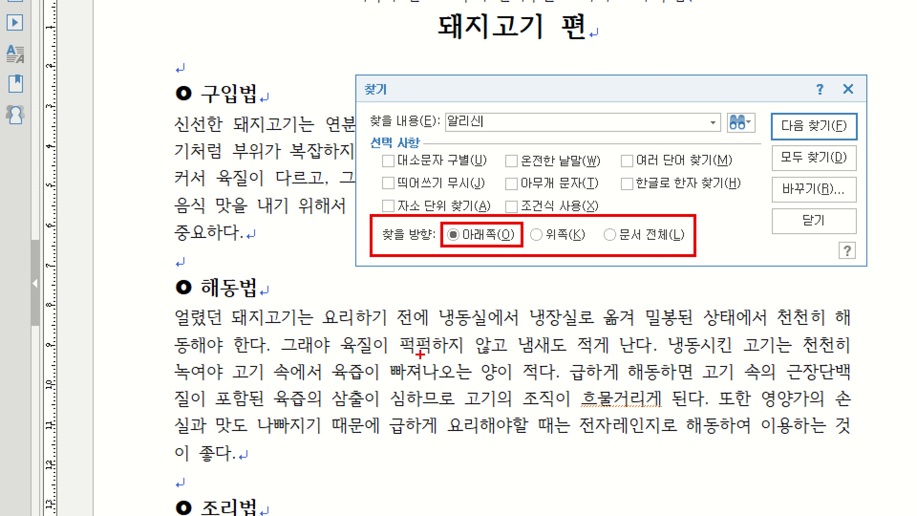
left_click_drag(262, 231, 268, 433)
mouse_move(248, 397)
left_mouse_down()
mouse_move(257, 435)
mouse_move(354, 423)
left_mouse_up()
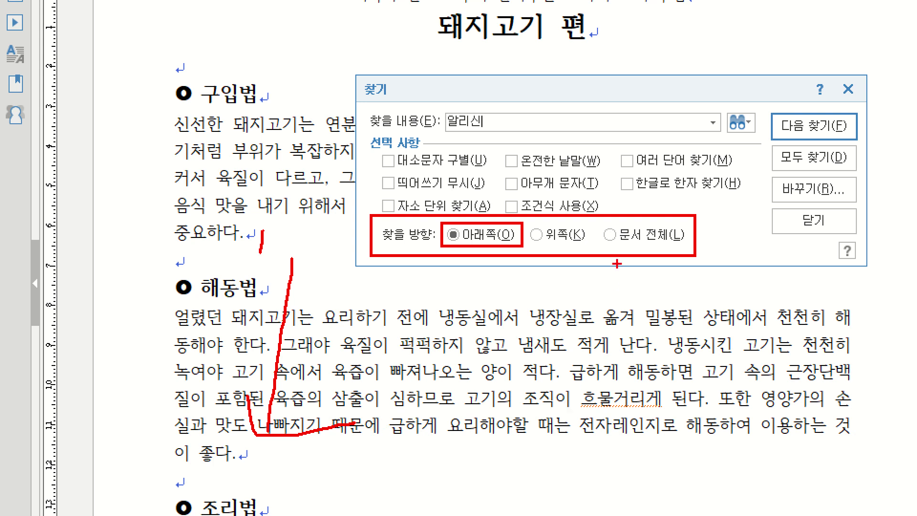
mouse_move(606, 228)
left_mouse_down()
mouse_move(611, 235)
mouse_move(623, 204)
left_mouse_up()
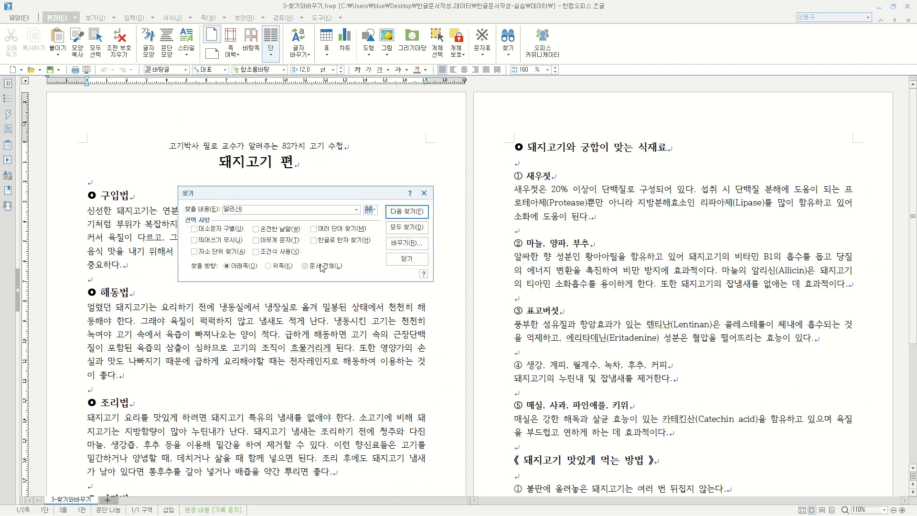
left_click(304, 266)
left_click(403, 214)
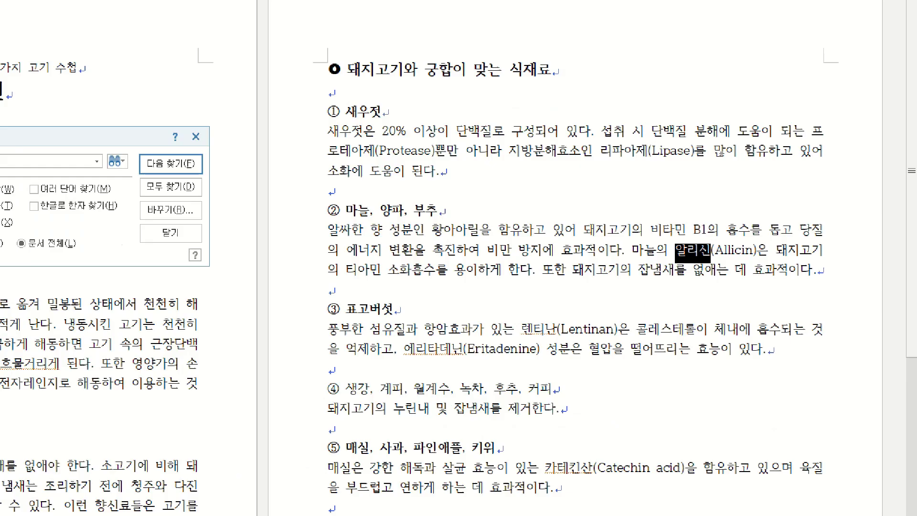
Search for a further occurrence of "알리신" and close the Find dialog
mouse_move(609, 235)
left_mouse_down()
mouse_move(618, 246)
mouse_move(637, 206)
left_mouse_up()
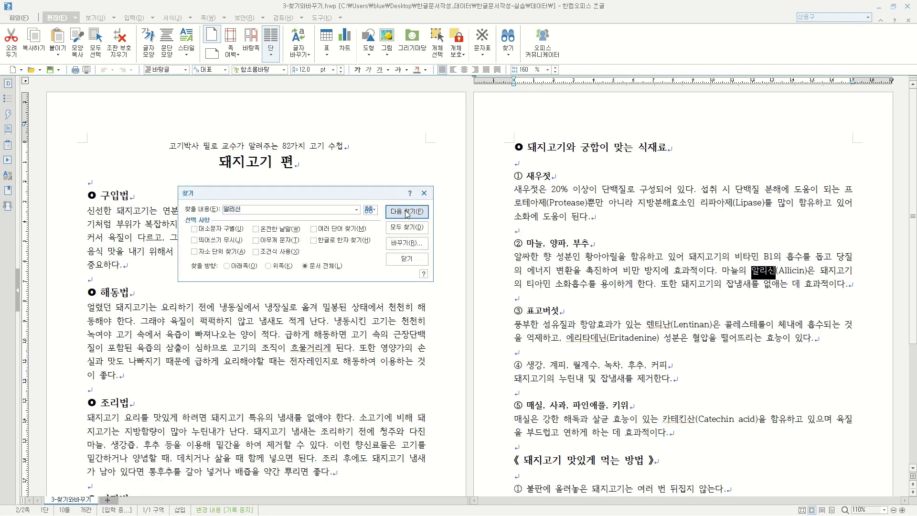
left_click(407, 211)
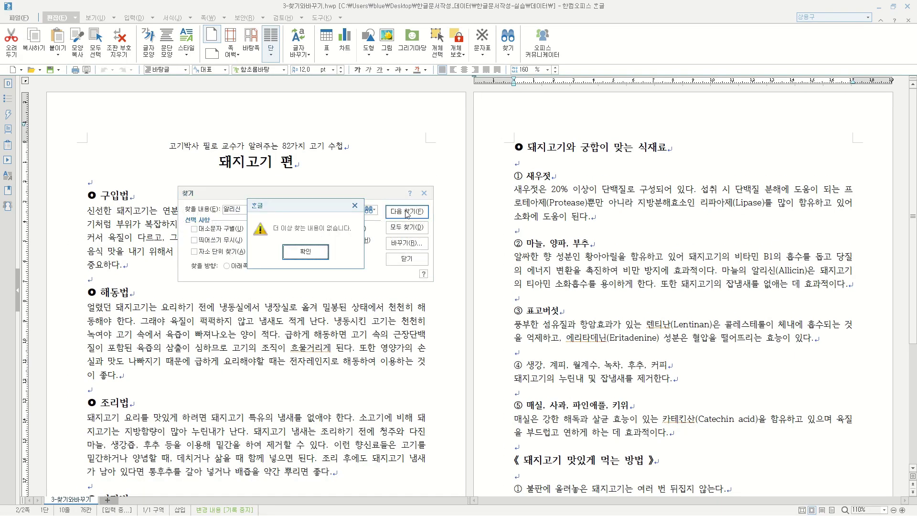
left_click(318, 246)
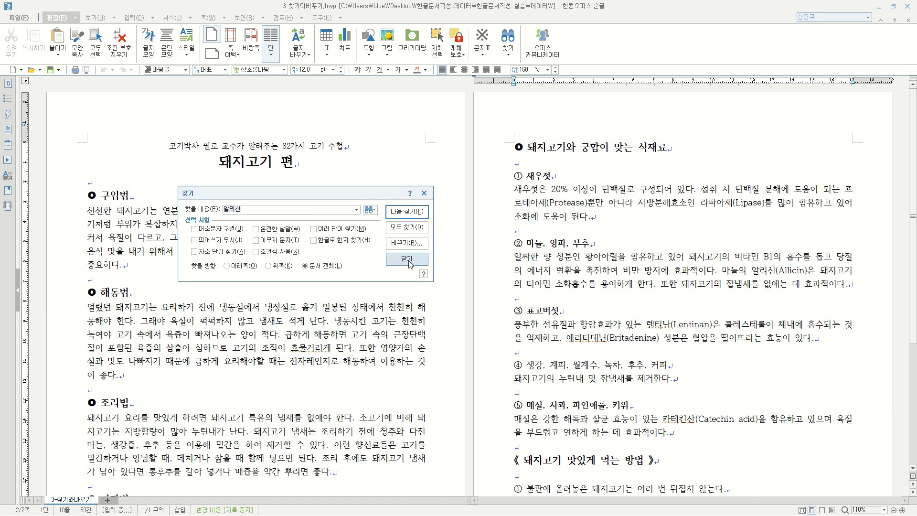
left_click(408, 261)
left_click(754, 271)
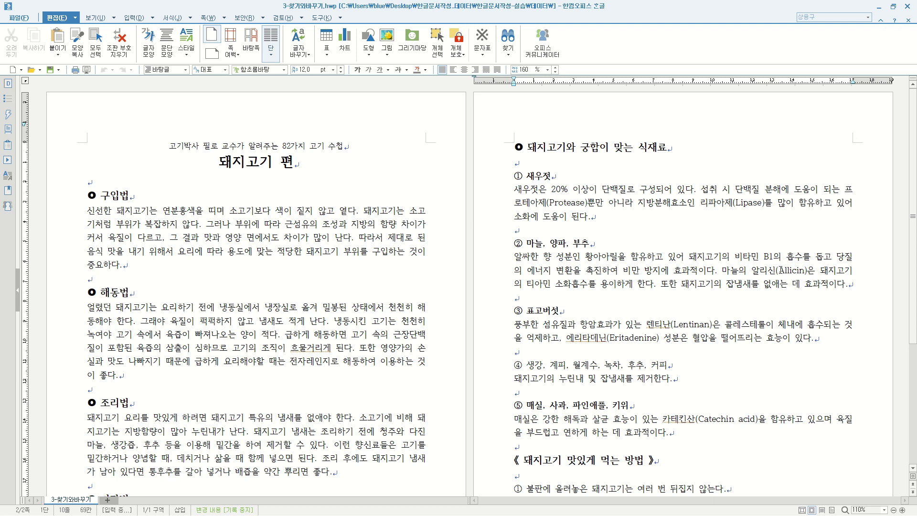
Starting from the "구입법" heading, find the first following occurrence of "돼지고기"
left_click(139, 195)
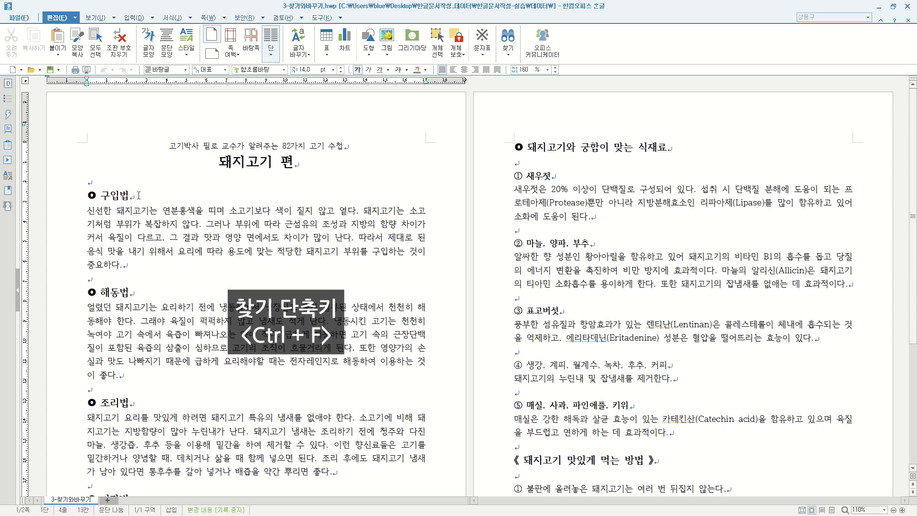
key("ctrl+f")
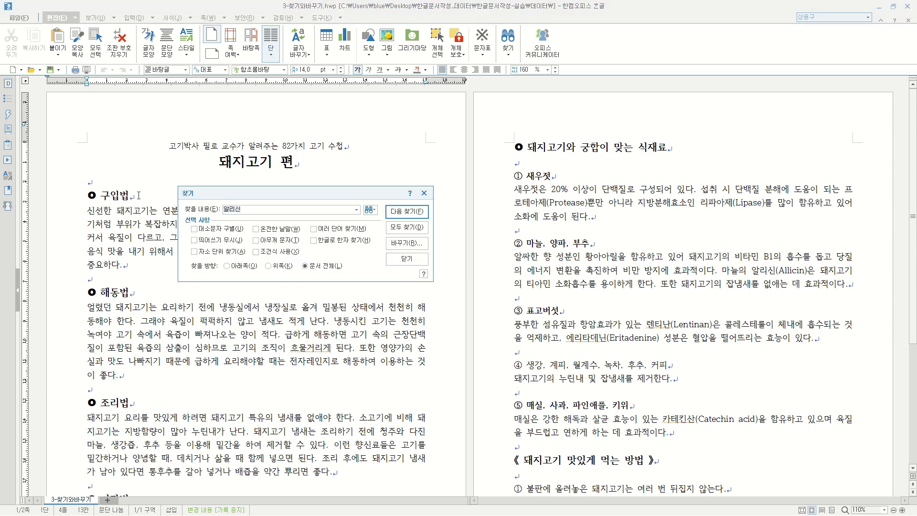
type("돼지고기")
left_click(414, 214)
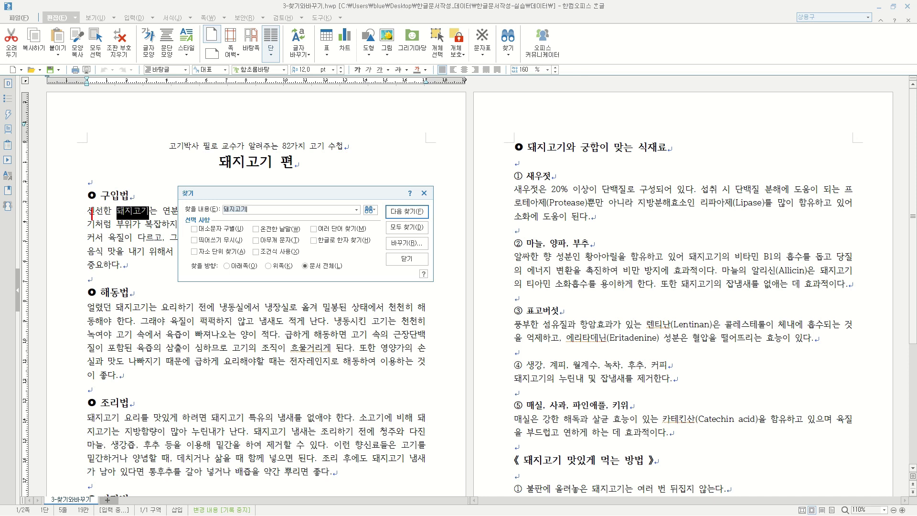
mouse_move(260, 185)
left_mouse_down()
mouse_move(191, 167)
mouse_move(294, 139)
mouse_move(270, 182)
mouse_move(253, 185)
left_mouse_up()
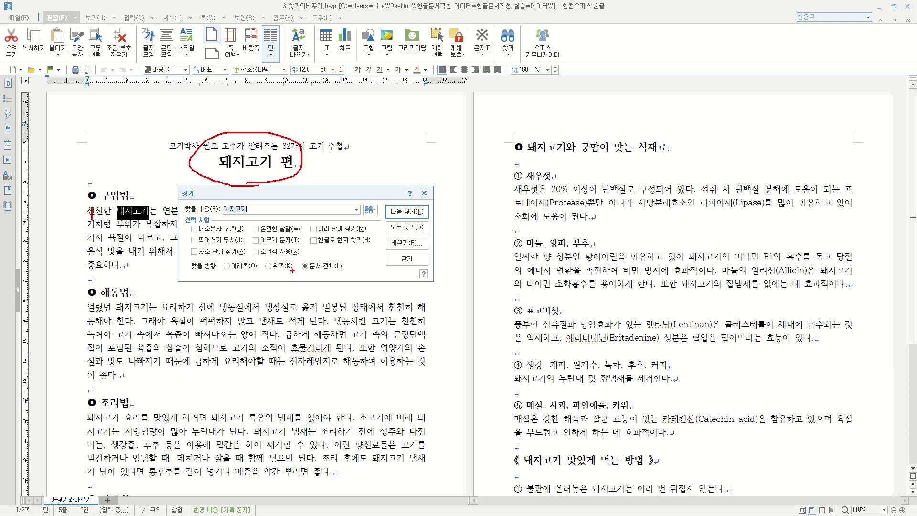
key("Escape")
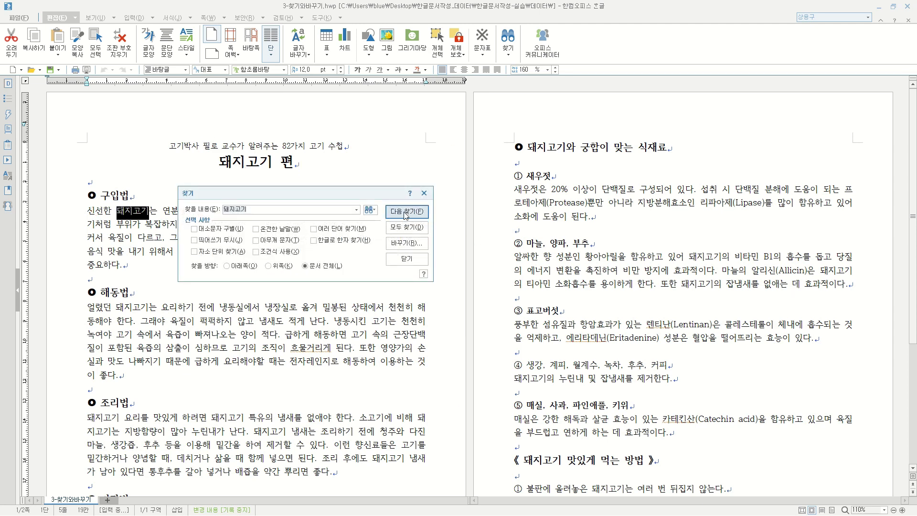
Go through the next occurrences of "돼지고기" one by one, moving the Find dialog off the searched text
left_click(406, 212)
left_click_drag(356, 199, 466, 149)
key("Return")
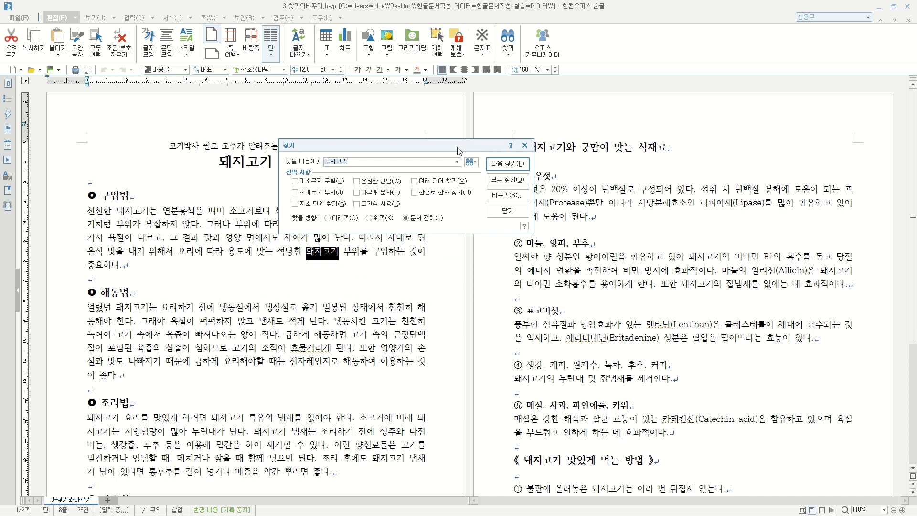
left_click(510, 165)
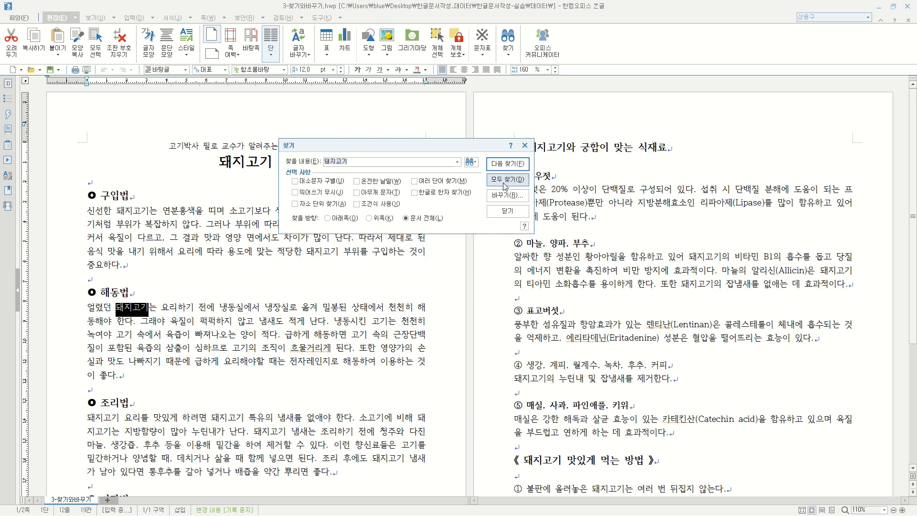
Find all occurrences of "돼지고기" in the document at once, then close the Find dialog
left_click(504, 183)
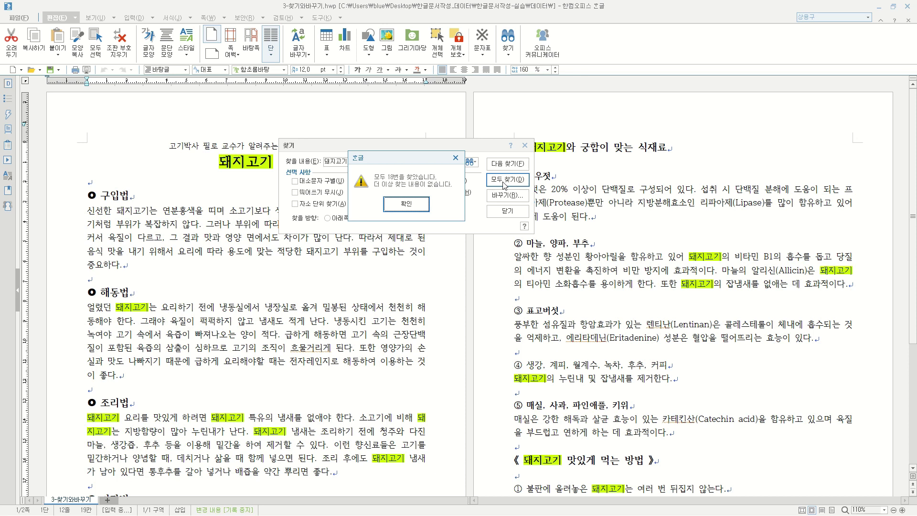
left_click(402, 207)
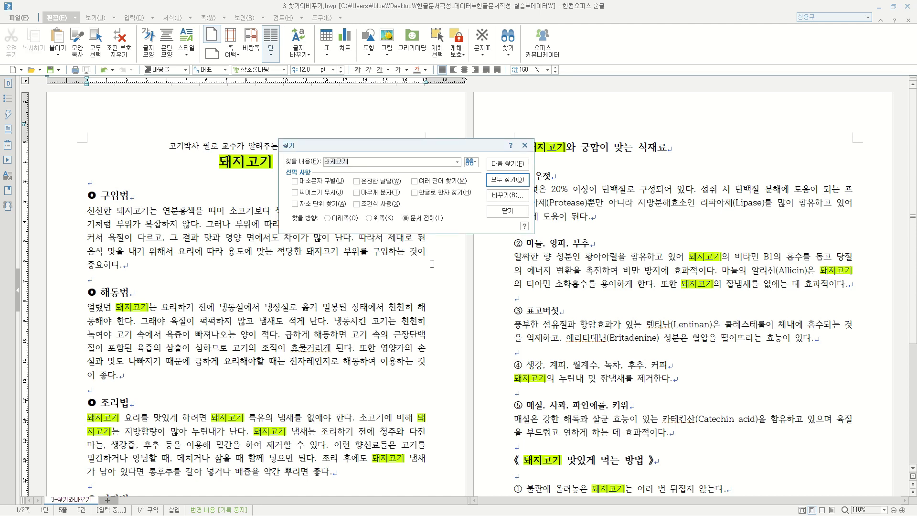
left_click(501, 213)
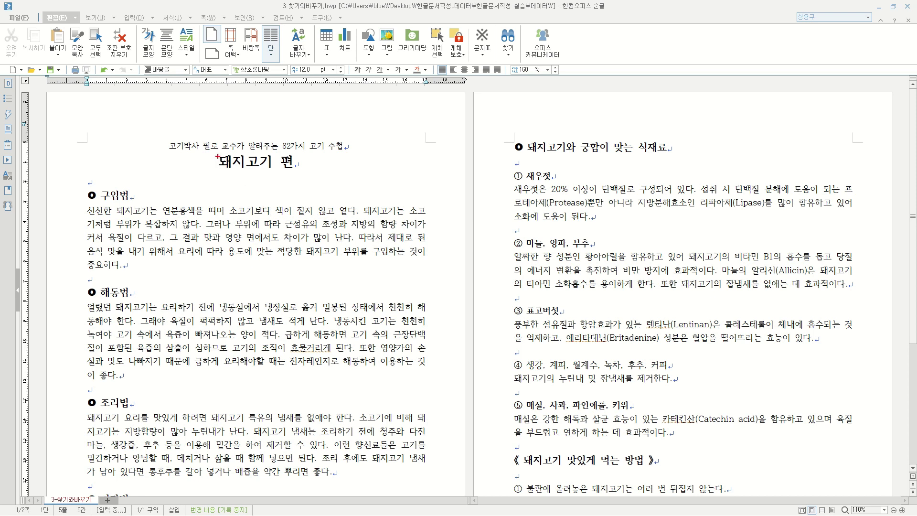
Insert the opening bracket 「 from the character map directly before "돼지고기" in the title
left_click_drag(273, 166, 276, 168)
key("Escape")
left_click(218, 161)
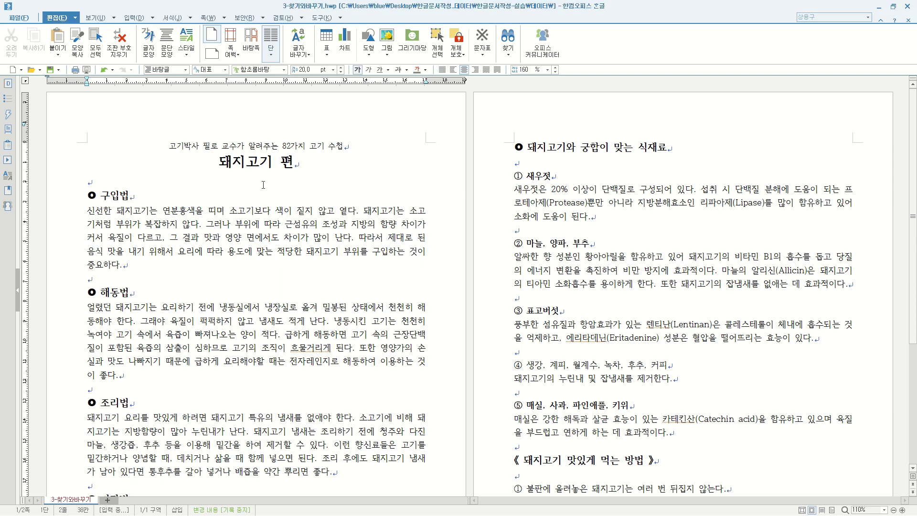
key("ctrl+F10")
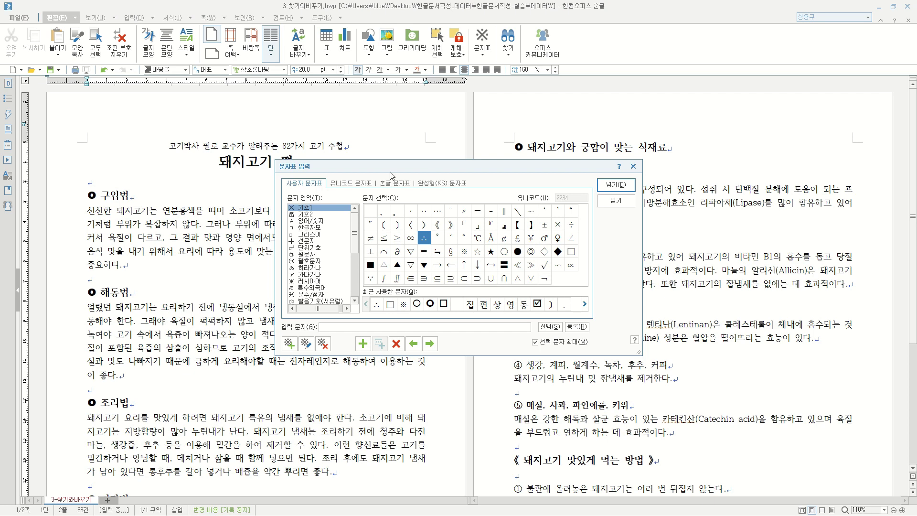
left_click(464, 224)
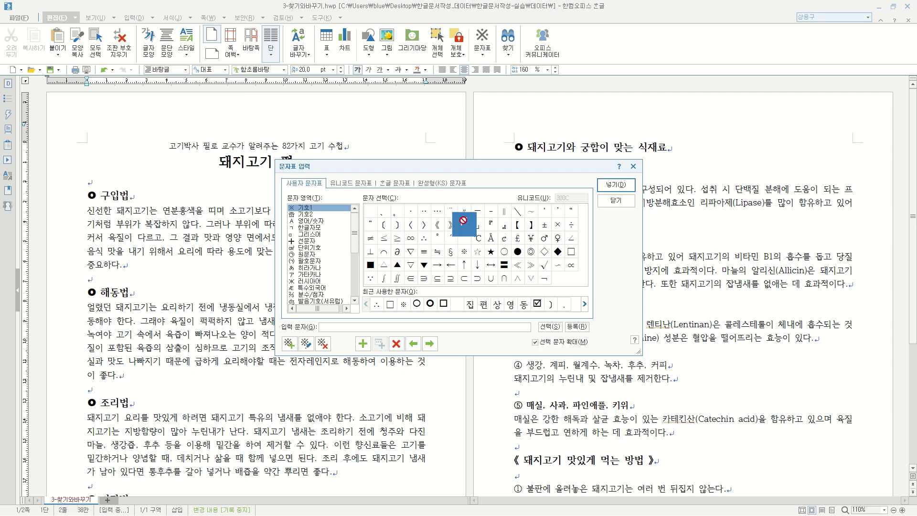
left_click(615, 184)
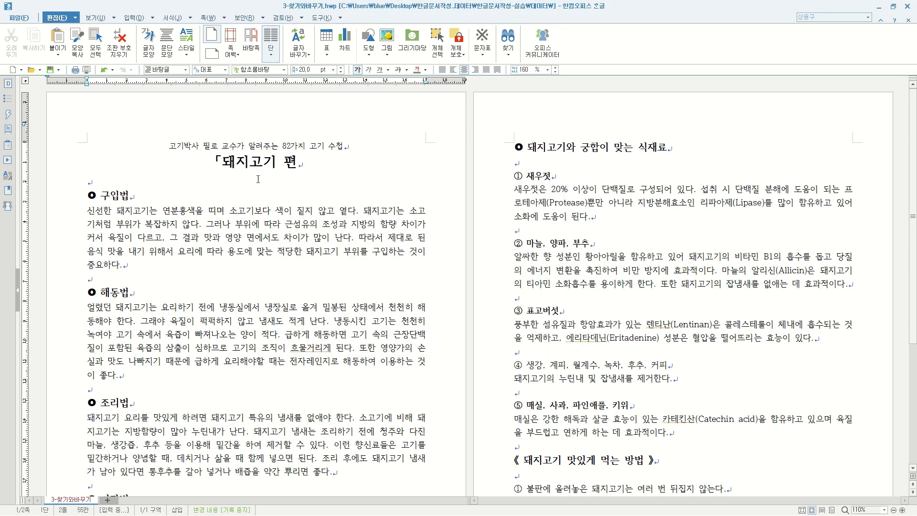
Insert the closing bracket 」 from the character map directly after "돼지고기" in the title
key("ctrl+F10")
left_click(477, 223)
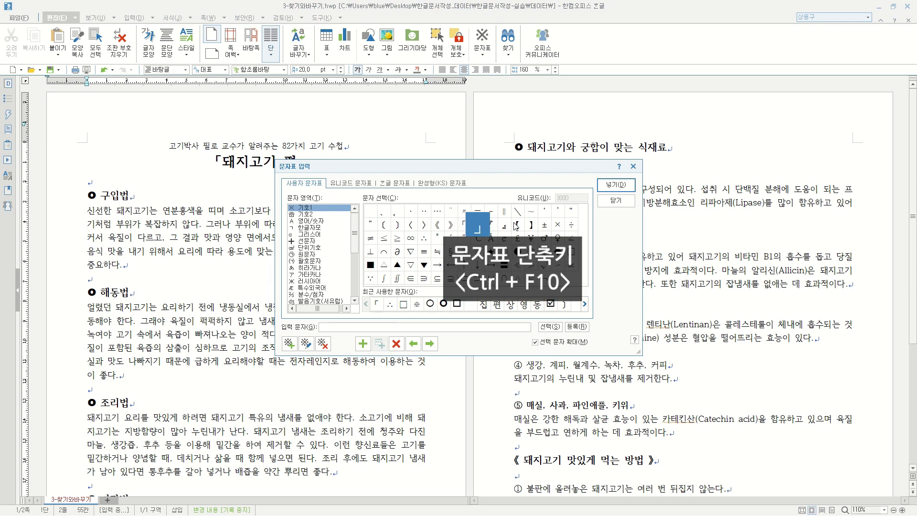
left_click(616, 184)
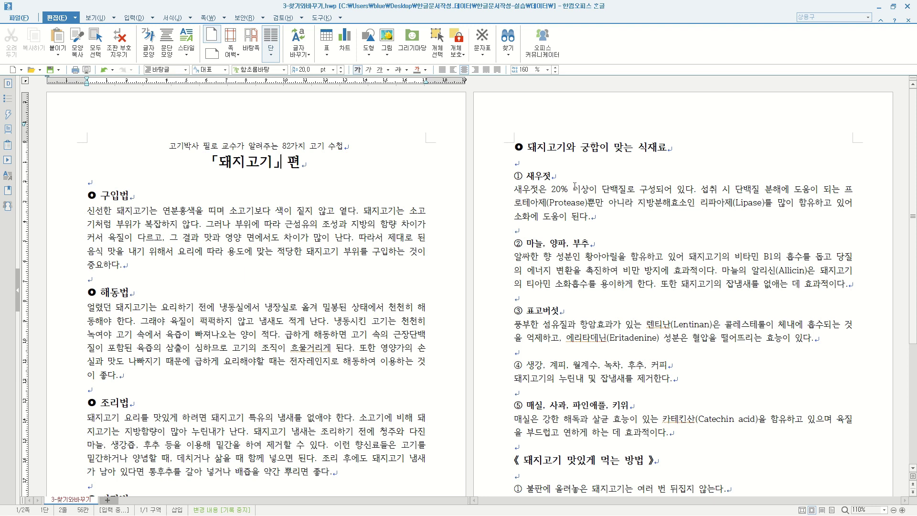
Delete both corner brackets 「 and 」 around "돼지고기" in the title
key("BackSpace")
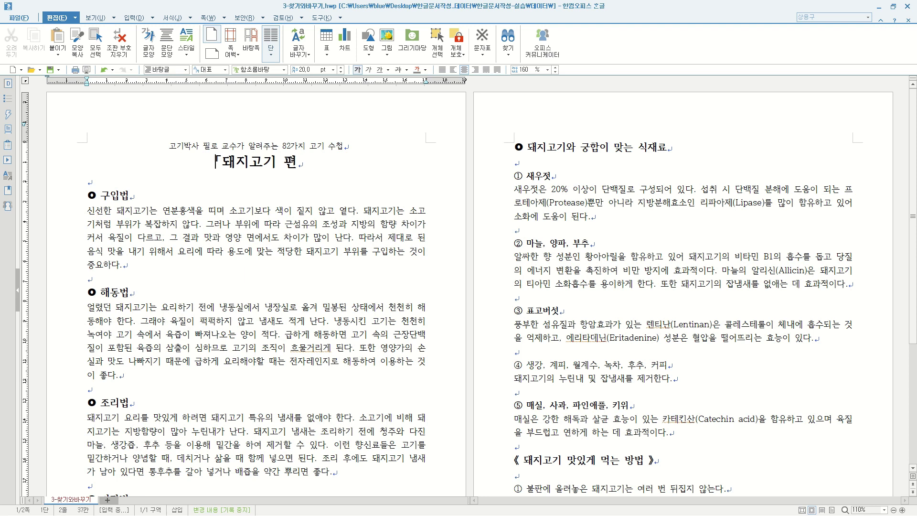
key("Delete")
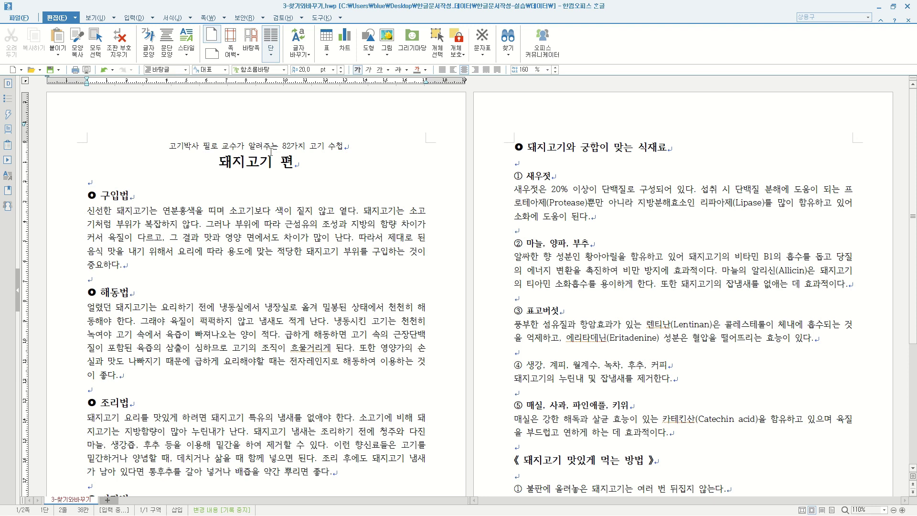
Open Find and Replace with "돼지고기" as the search text and clear the old replacement text
left_click(76, 18)
mouse_move(93, 143)
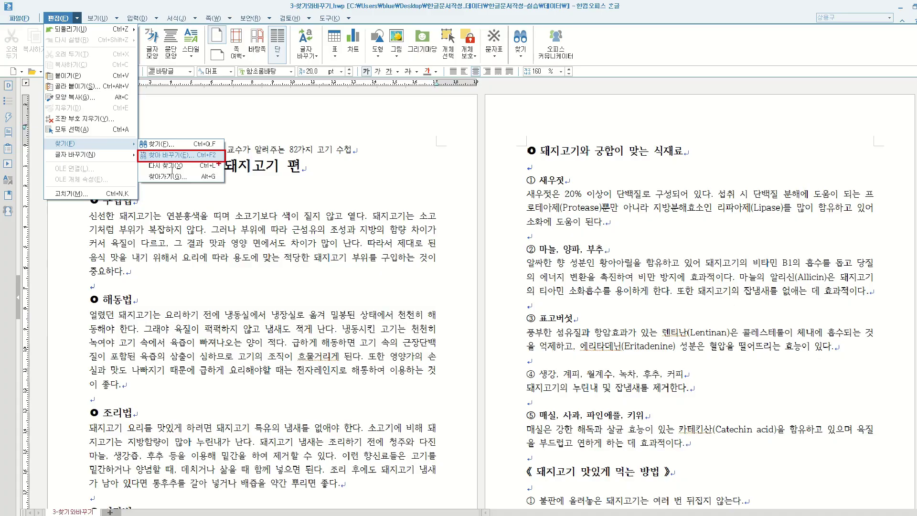
left_click(297, 334)
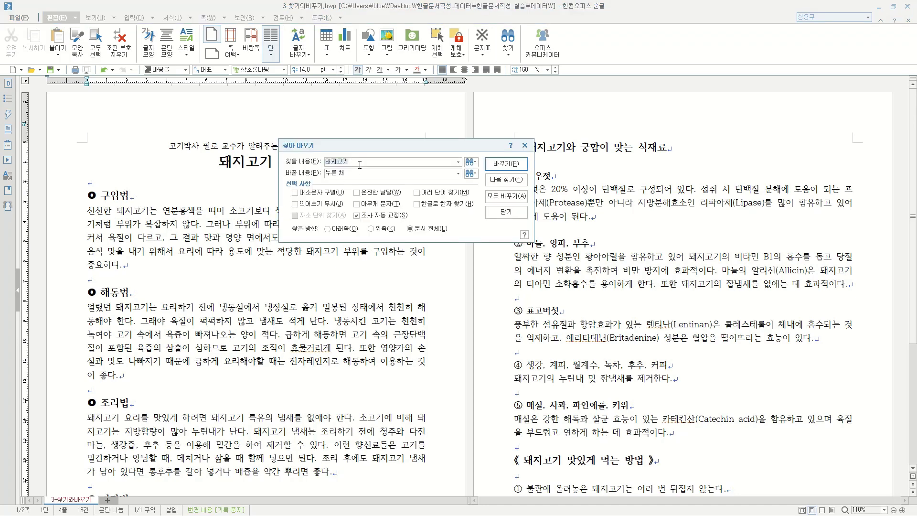
left_click_drag(361, 148, 343, 251)
left_click(340, 226)
key("BackSpace")
key("BackSpace")
key("BackSpace")
key("BackSpace")
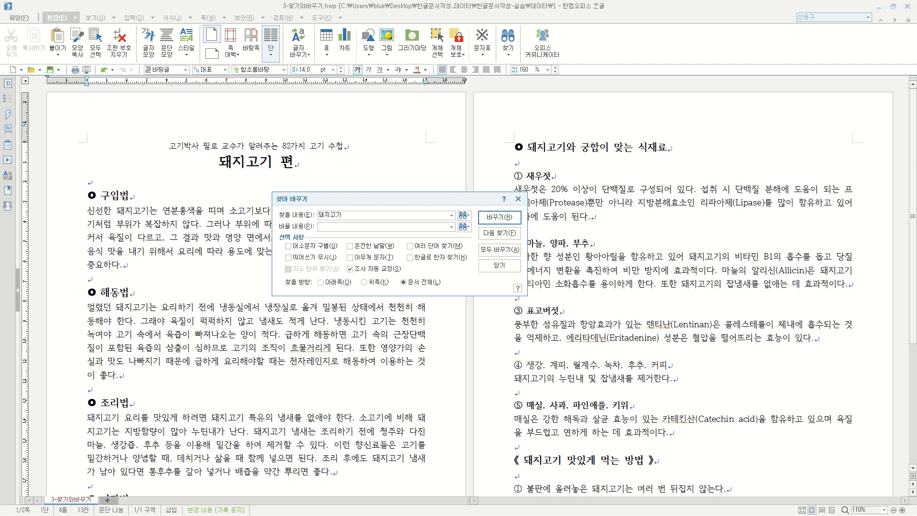
Enter 「돼지고기」 as the replacement text, composing the word with its corner brackets in the character map
key("ctrl+F10")
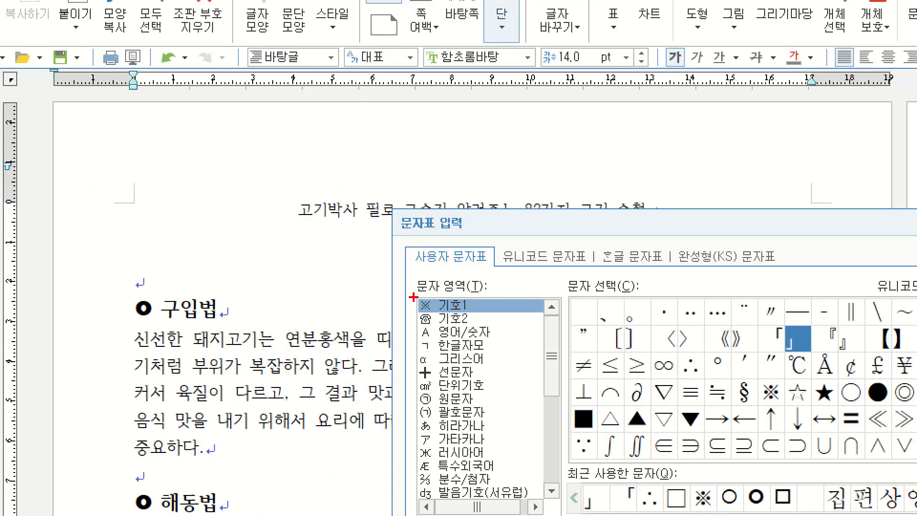
mouse_move(413, 297)
left_mouse_down()
mouse_move(446, 314)
mouse_move(509, 315)
left_mouse_up()
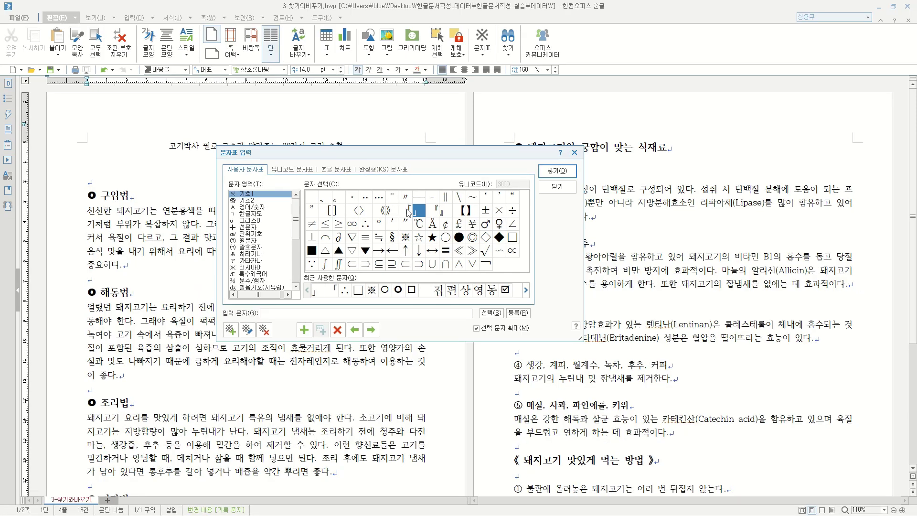
double_click(407, 208)
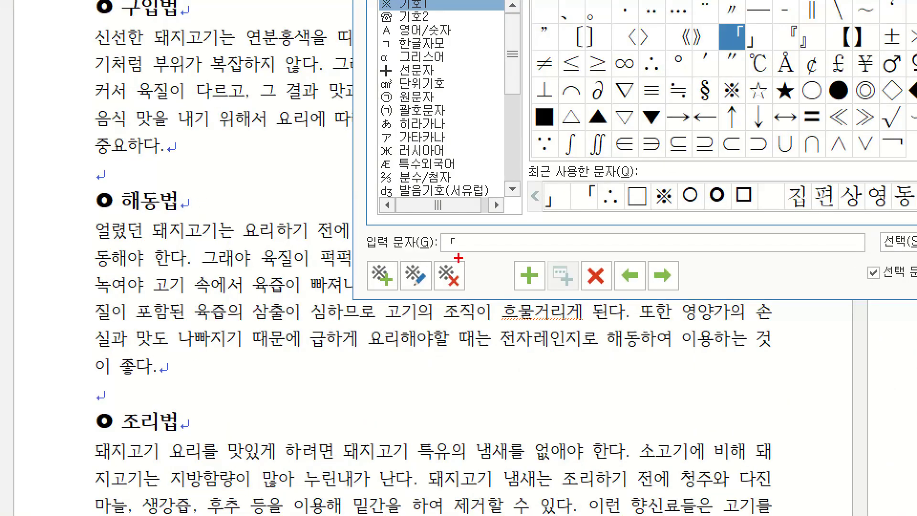
left_click_drag(440, 253, 463, 258)
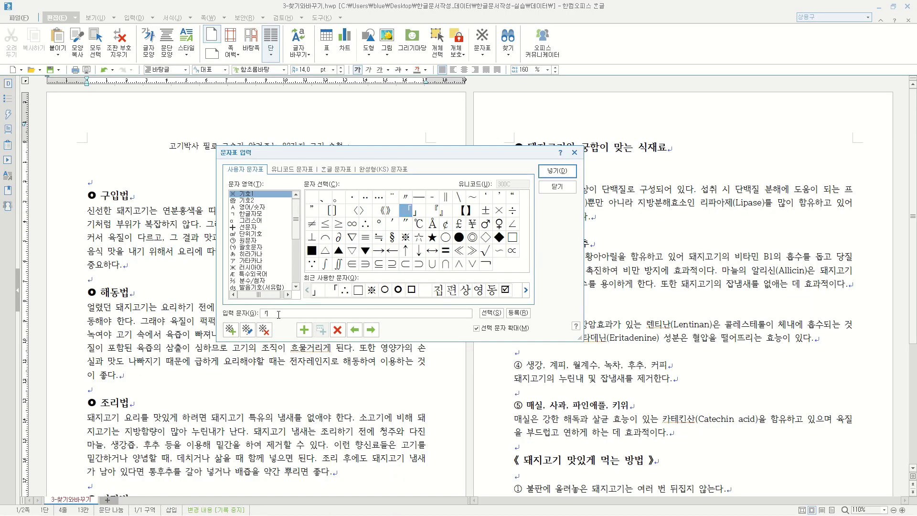
type("돼지고기")
double_click(420, 215)
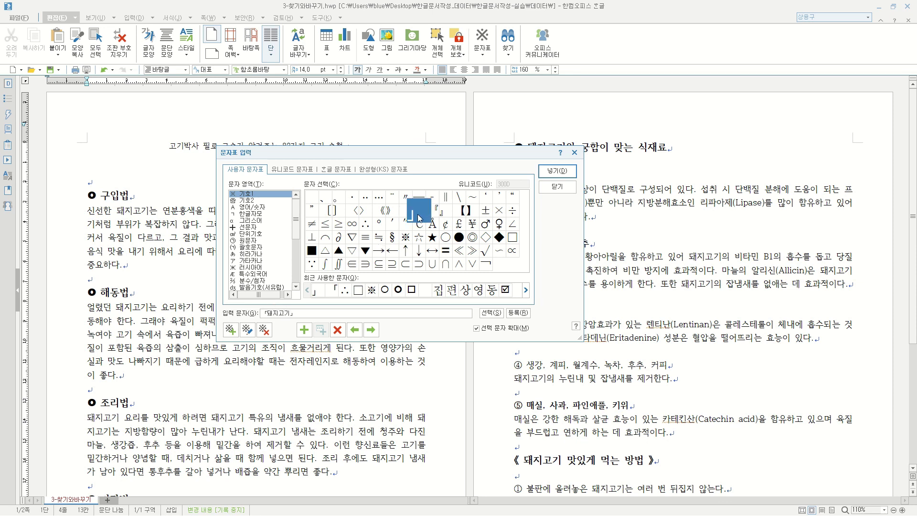
left_click(558, 171)
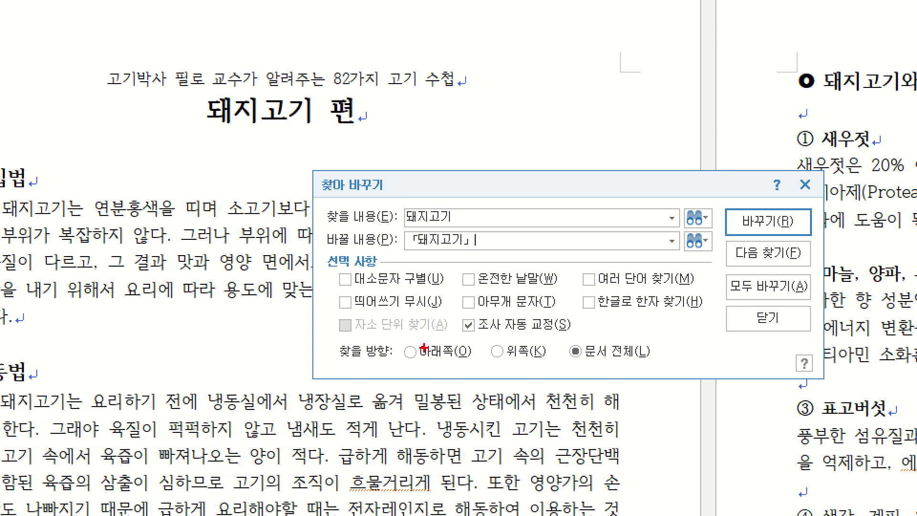
mouse_move(330, 337)
left_mouse_down()
mouse_move(342, 353)
mouse_move(673, 369)
left_mouse_up()
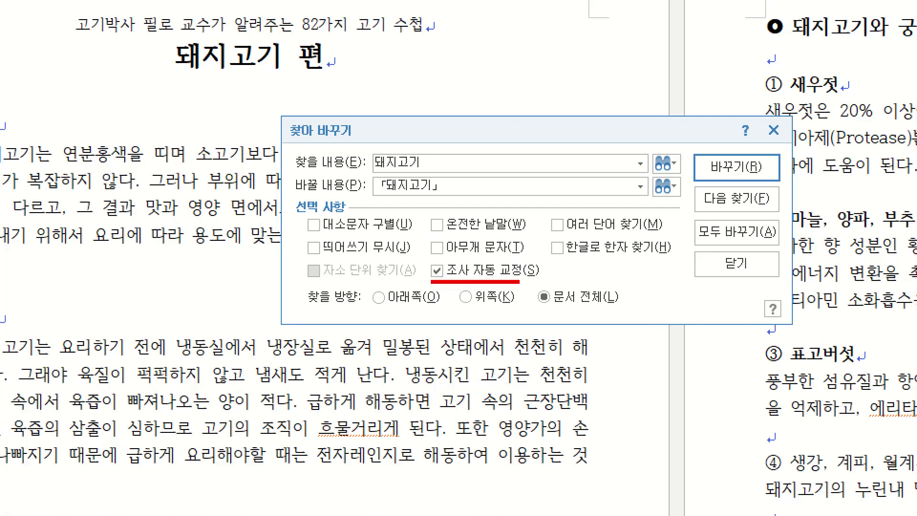
left_click_drag(519, 281, 530, 281)
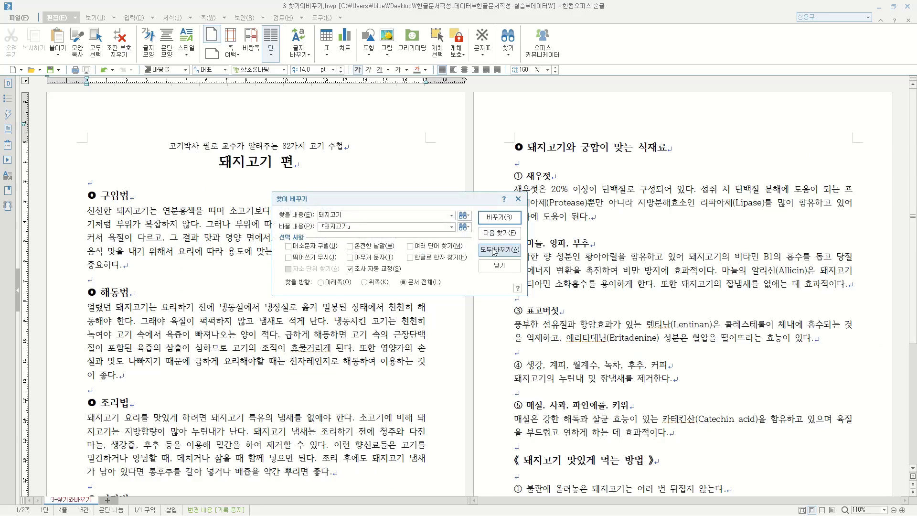
Replace the first two occurrences of "돼지고기" under 구입법 with 「돼지고기」, one at a time
left_click(500, 218)
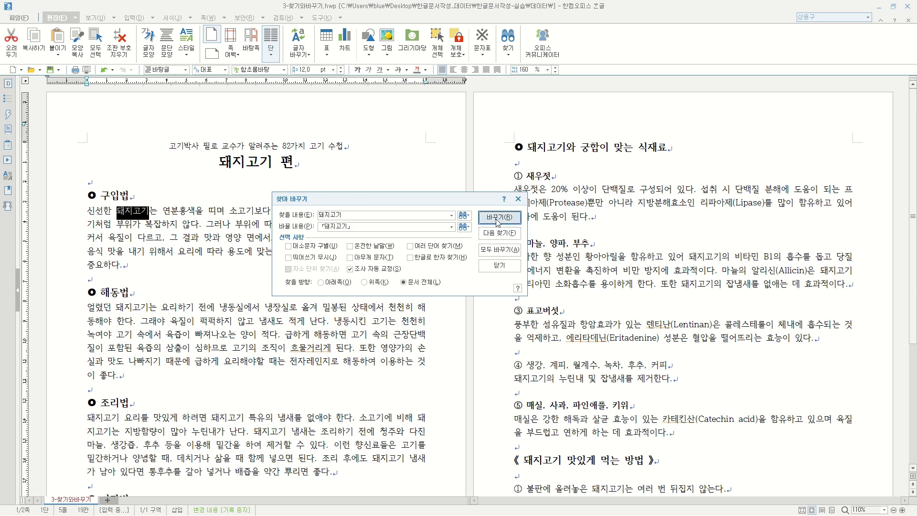
left_click(498, 218)
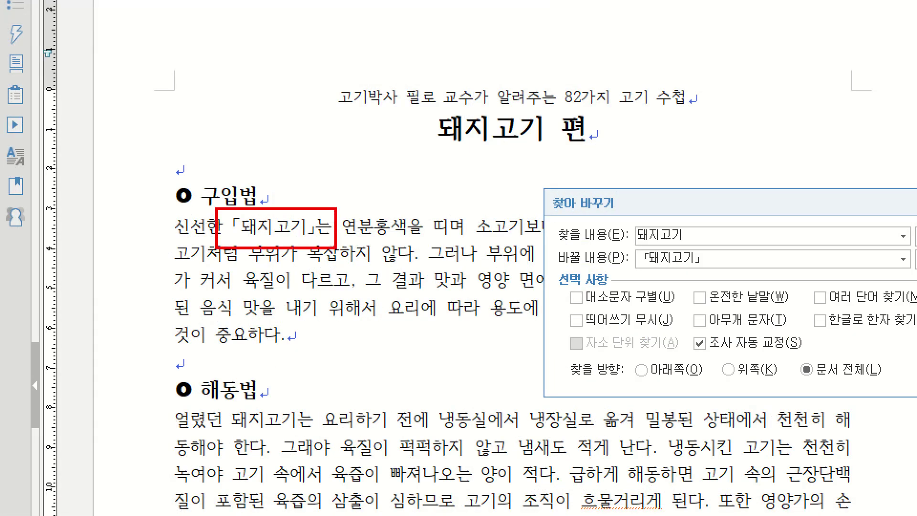
left_click_drag(551, 242, 721, 276)
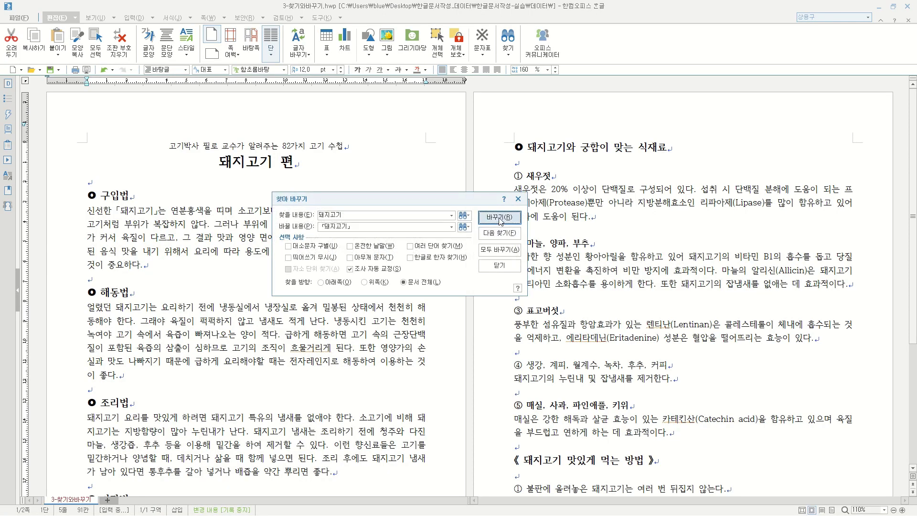
left_click(499, 217)
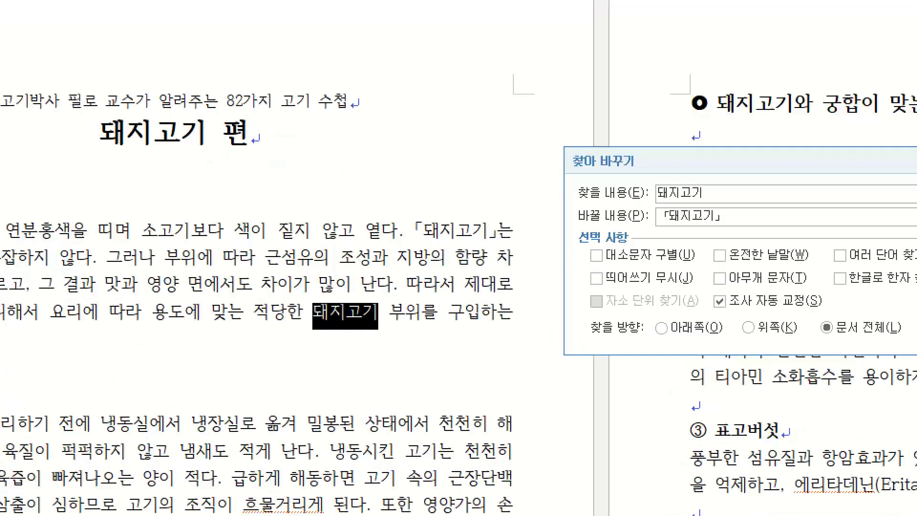
left_click_drag(372, 198, 408, 214)
left_click_drag(476, 241, 509, 248)
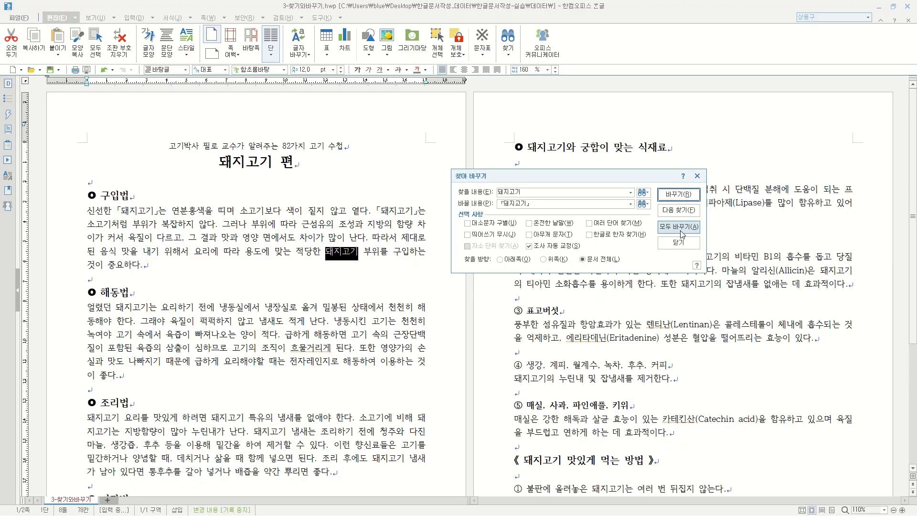
Replace all remaining occurrences of "돼지고기" in the document with 「돼지고기」, then close Find and Replace
left_click(459, 252)
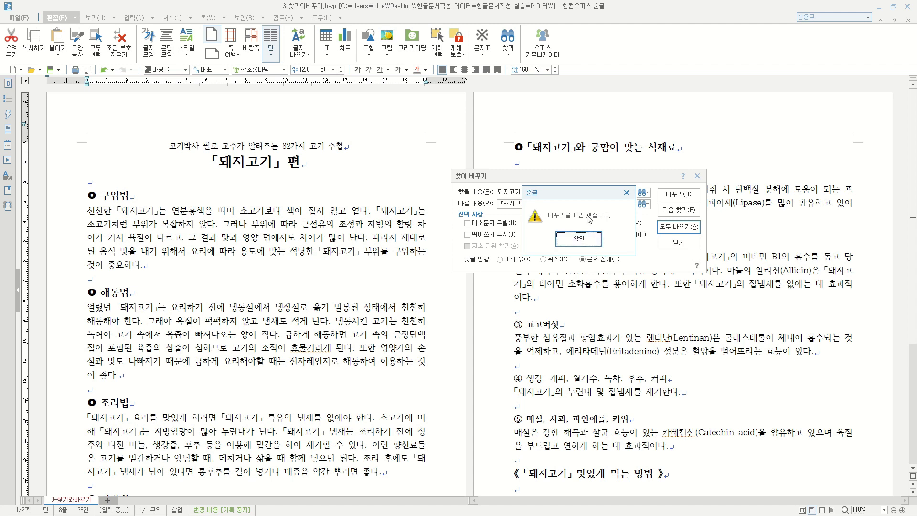
left_click(579, 239)
left_click(669, 243)
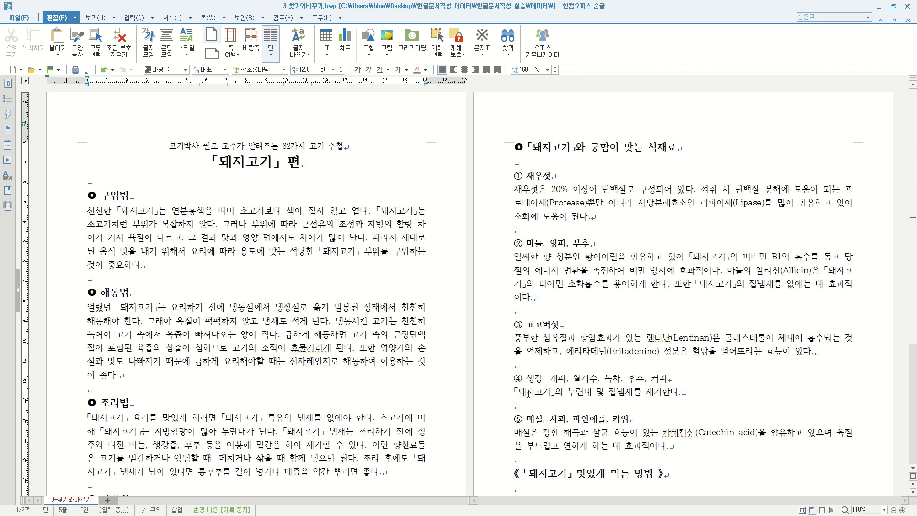
Reopen Find and Replace and copy the replacement text 「돼지고기」 into the search text
key("ctrl+h")
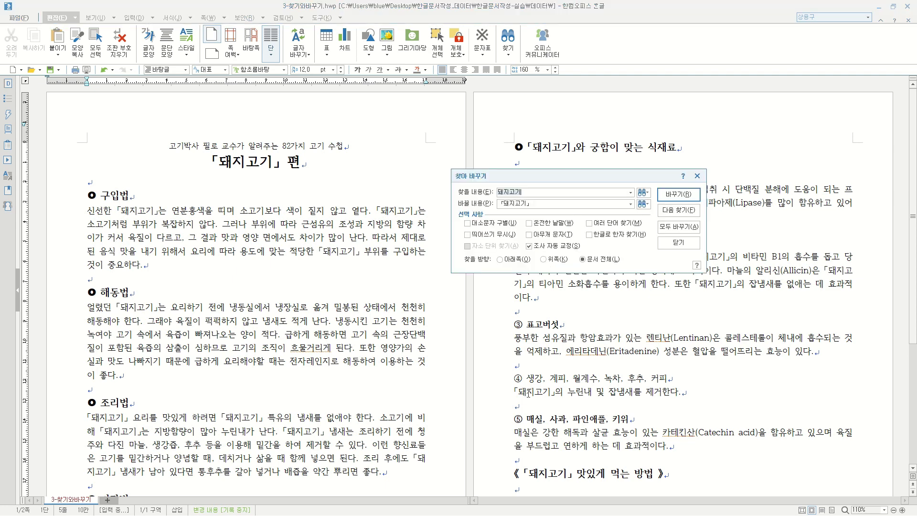
left_click(505, 204)
left_click_drag(520, 204, 499, 203)
key("ctrl+c")
left_click_drag(535, 192, 493, 191)
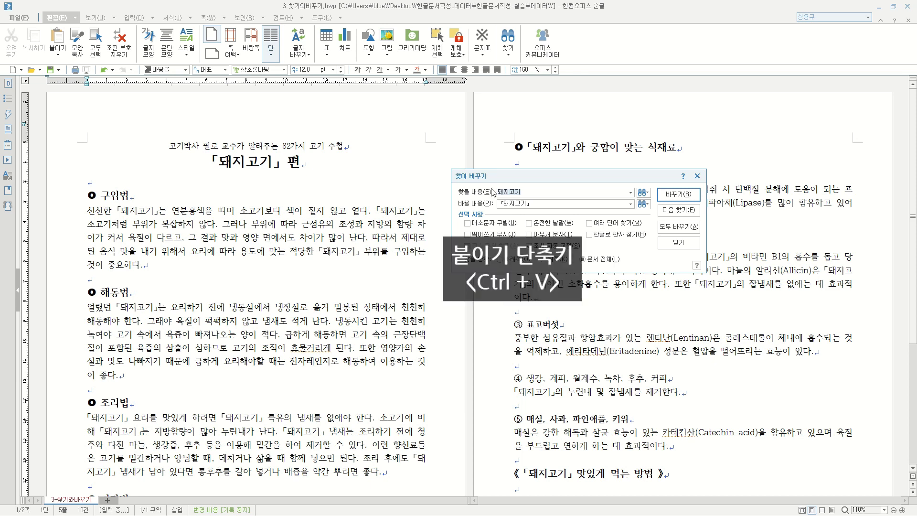
key("ctrl+v")
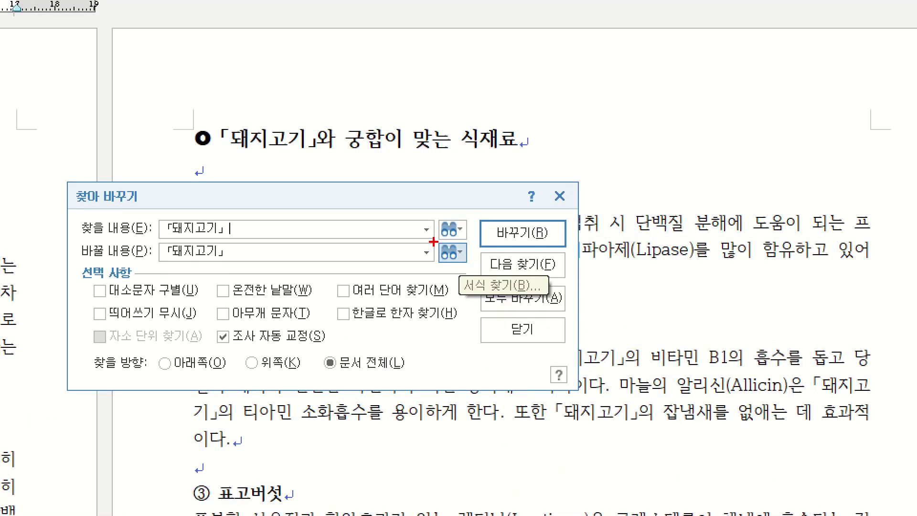
Set the character format of the replacement text to the ruby font color (RGB 199,82,82)
left_click_drag(433, 242, 470, 269)
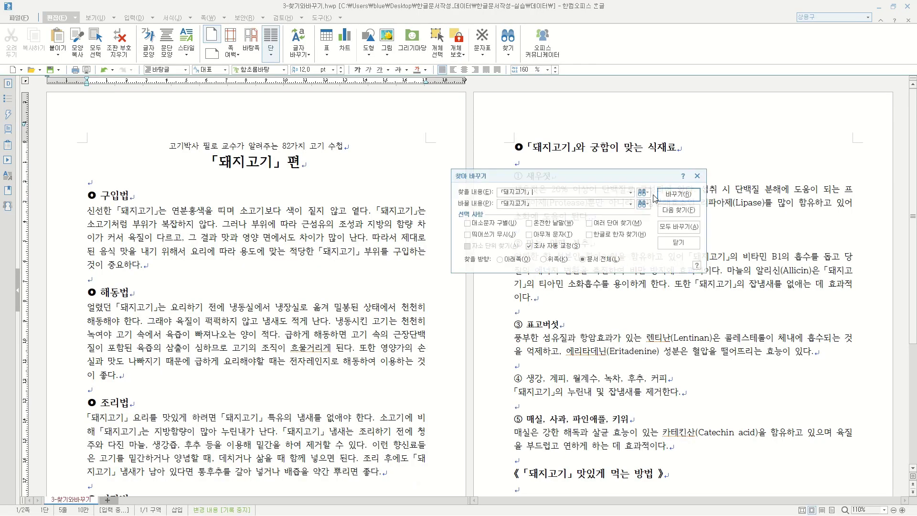
left_click(459, 258)
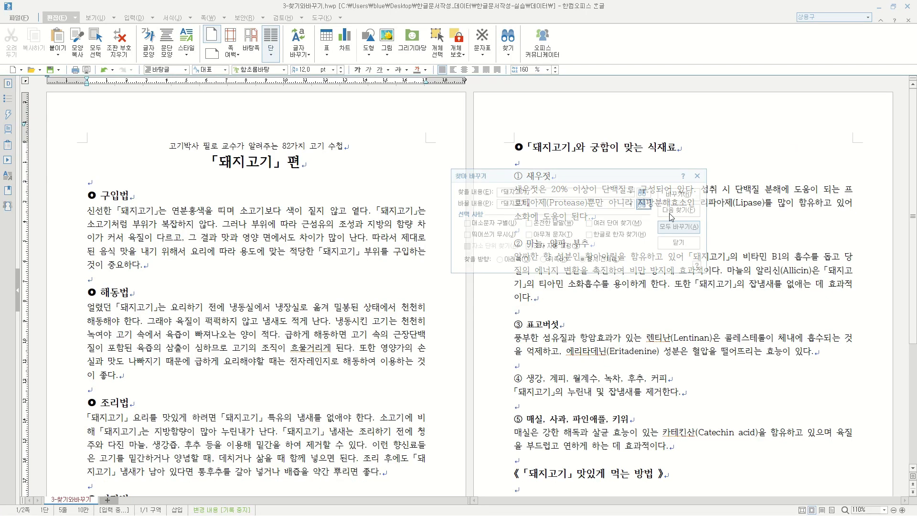
left_click(377, 144)
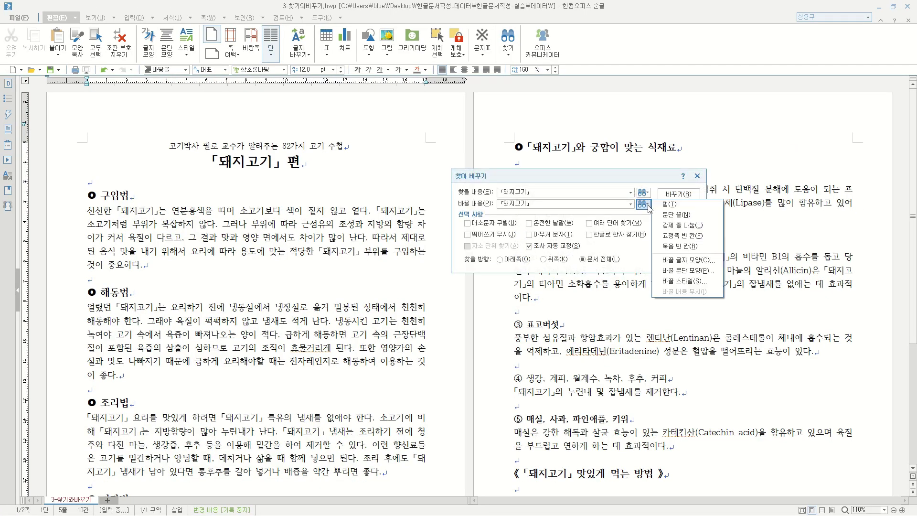
left_click(682, 261)
left_click(539, 254)
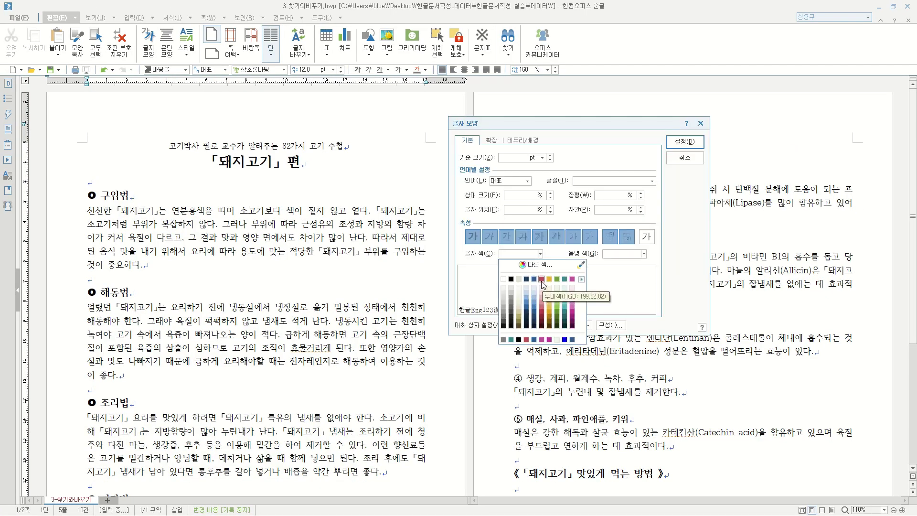
left_click(542, 279)
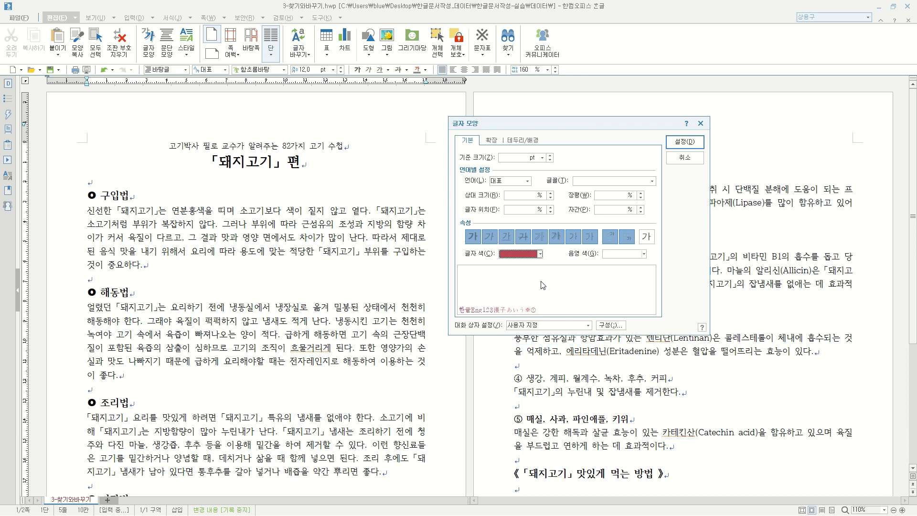
left_click(688, 143)
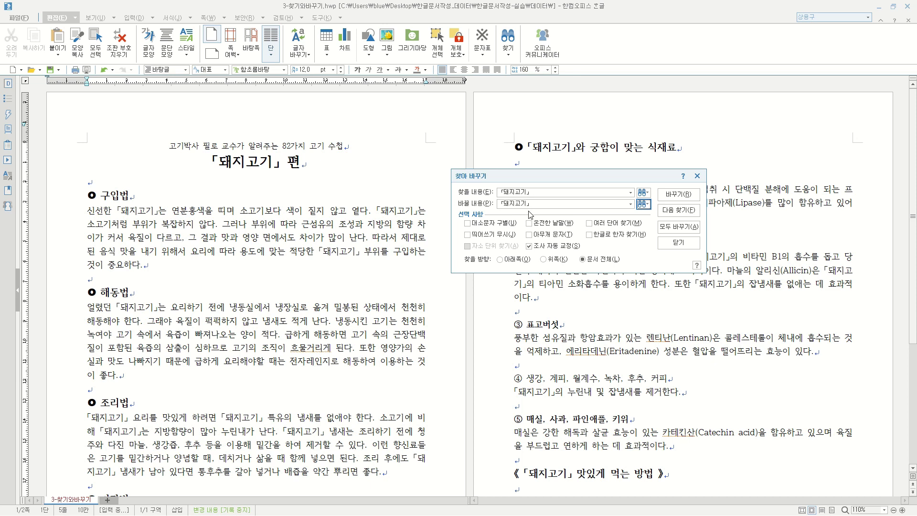
Replace every 「돼지고기」 in the document with its ruby-colored version, then close Find and Replace
left_click(669, 228)
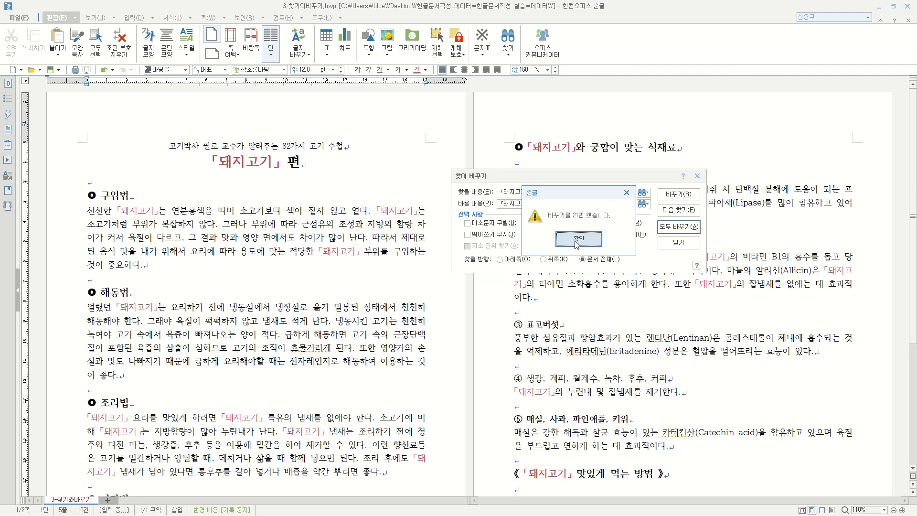
left_click(576, 238)
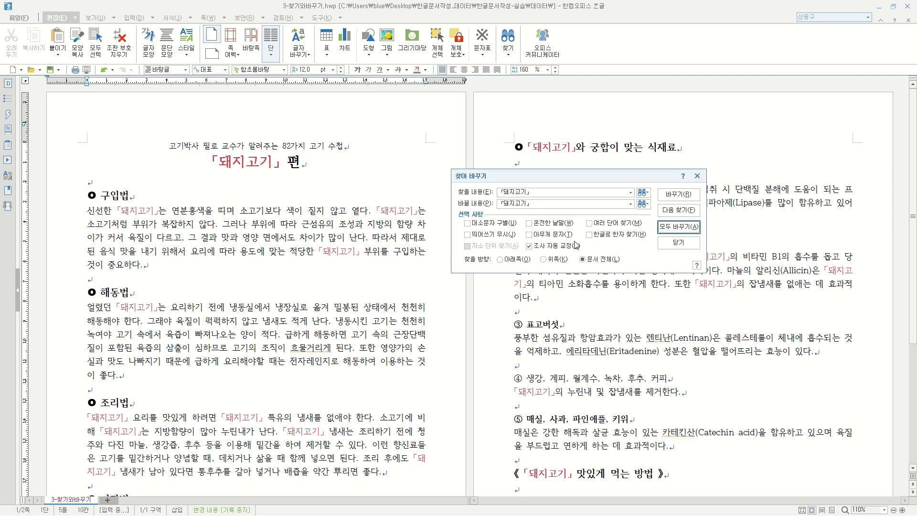
left_click(679, 243)
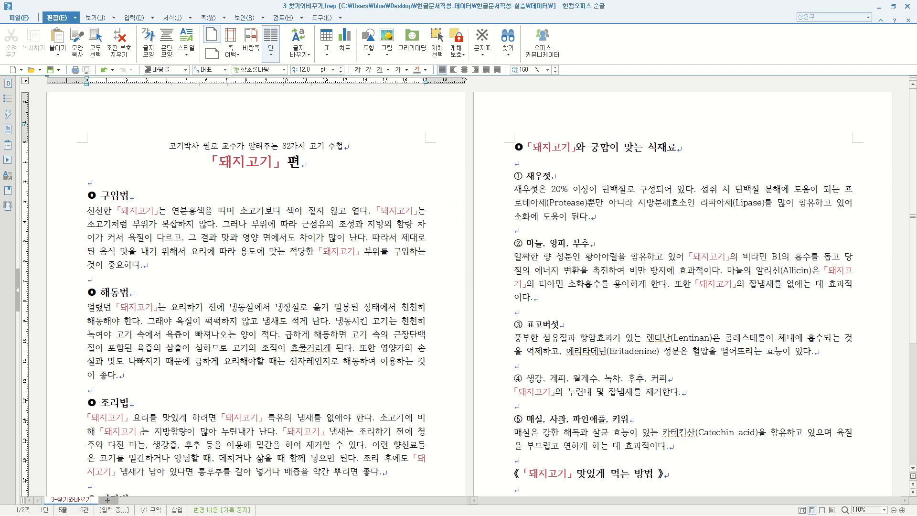